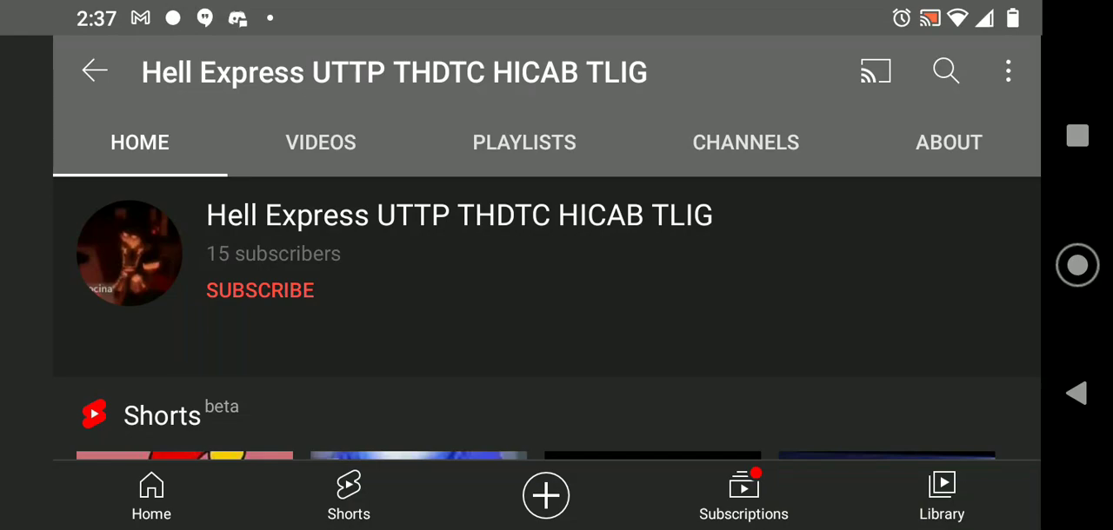
- Browse Hell Express's featured channels, visiting GARCELLO UTTP and Garcello Fan Studios
{"action": "left_click", "coordinate": [745, 142]}
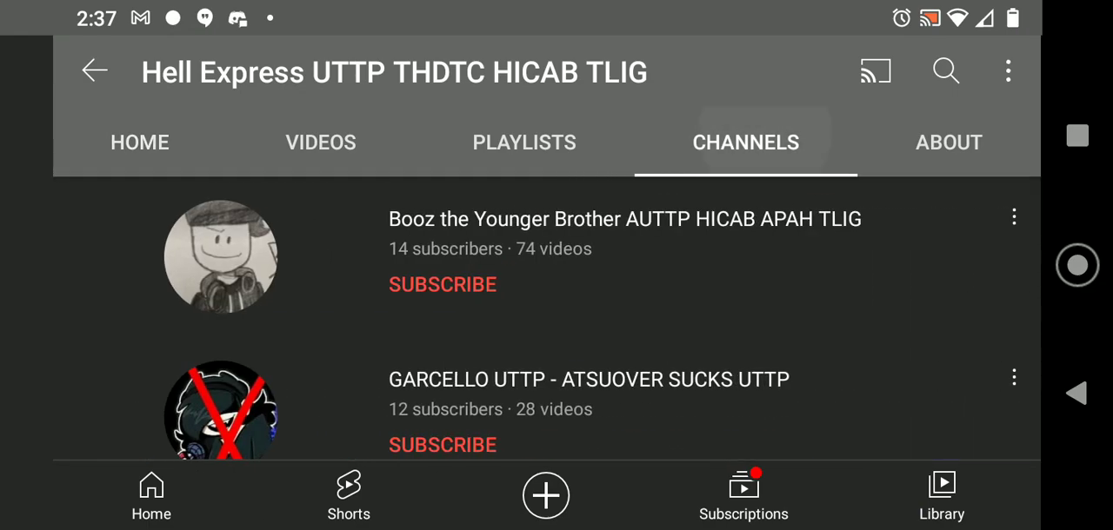
{"action": "scroll", "coordinate": [557, 304], "scroll_direction": "down", "scroll_amount": 3}
{"action": "scroll", "coordinate": [556, 304], "scroll_direction": "up", "scroll_amount": 2}
{"action": "left_click", "coordinate": [589, 278]}
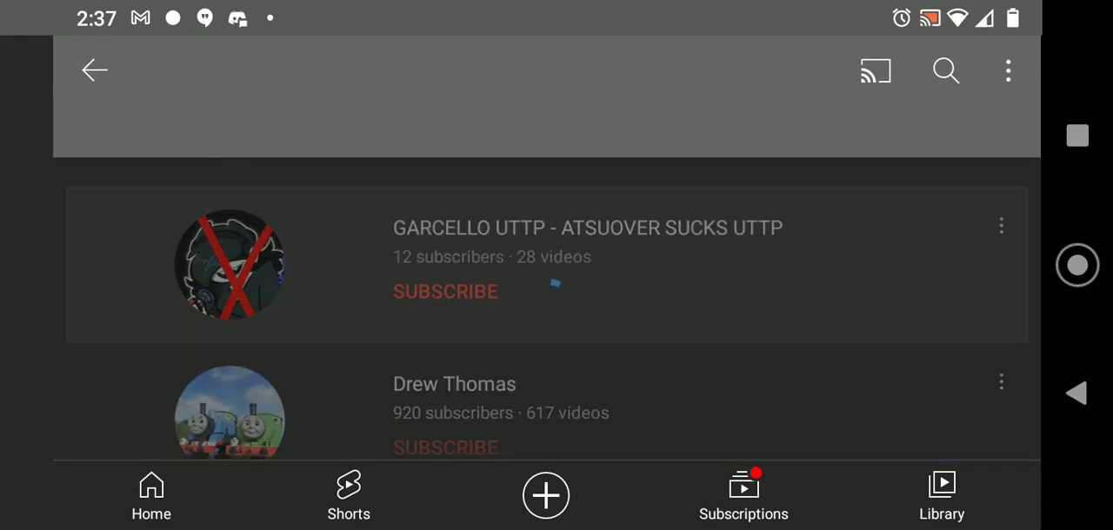
{"action": "scroll", "coordinate": [557, 305], "scroll_direction": "down", "scroll_amount": 3}
{"action": "scroll", "coordinate": [557, 305], "scroll_direction": "down", "scroll_amount": 2}
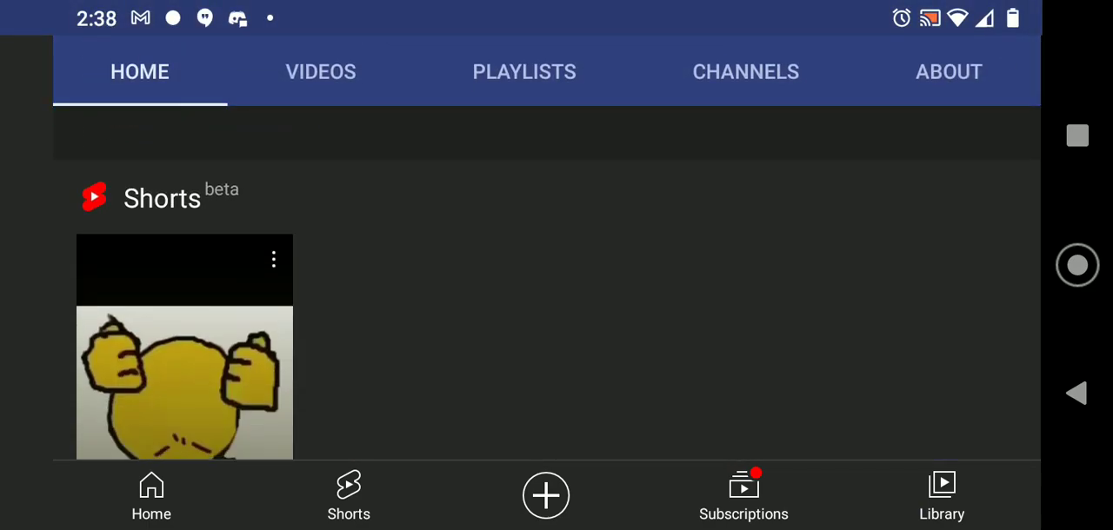
{"action": "scroll", "coordinate": [557, 304], "scroll_direction": "down", "scroll_amount": 2}
{"action": "scroll", "coordinate": [556, 304], "scroll_direction": "down", "scroll_amount": 2}
{"action": "scroll", "coordinate": [557, 304], "scroll_direction": "up", "scroll_amount": 6}
{"action": "scroll", "coordinate": [557, 305], "scroll_direction": "up", "scroll_amount": 2}
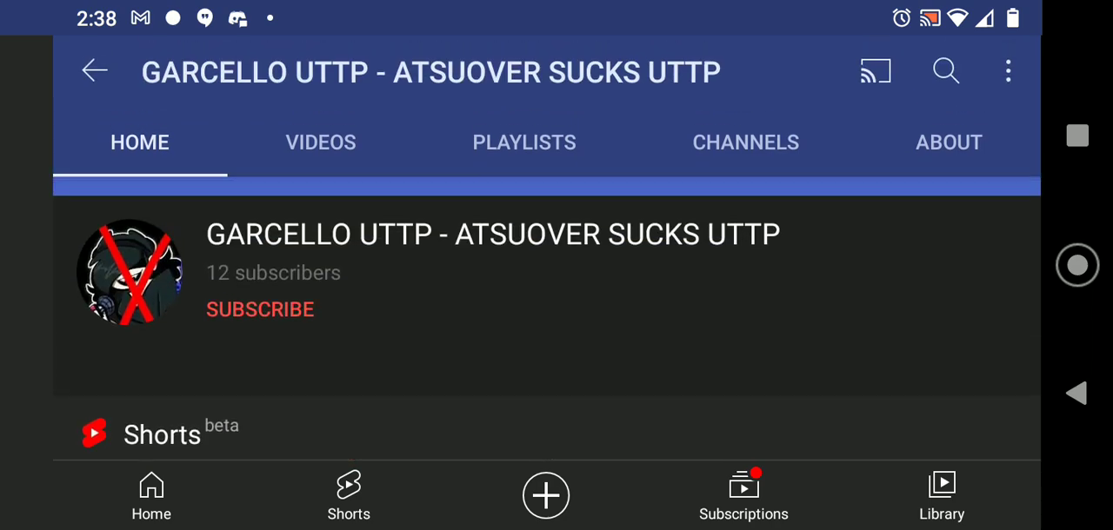
{"action": "left_click", "coordinate": [94, 70]}
{"action": "scroll", "coordinate": [556, 305], "scroll_direction": "down", "scroll_amount": 3}
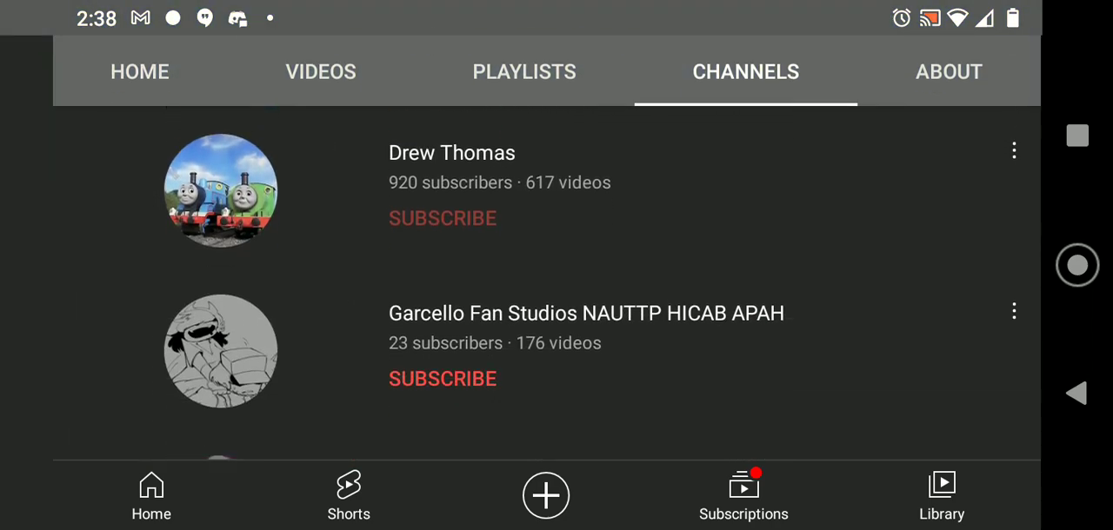
{"action": "scroll", "coordinate": [557, 304], "scroll_direction": "down", "scroll_amount": 3}
{"action": "left_click", "coordinate": [583, 226]}
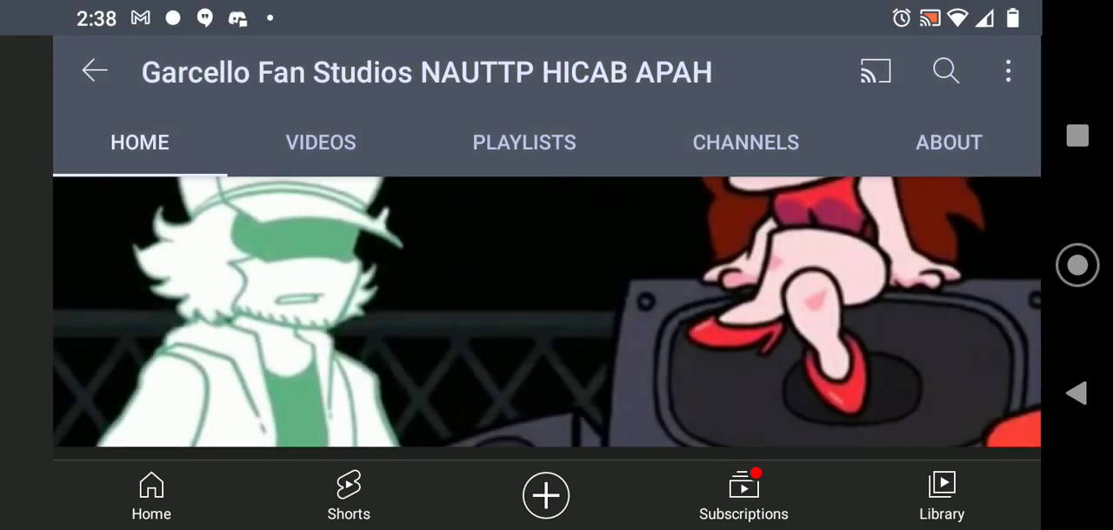
{"action": "scroll", "coordinate": [557, 304], "scroll_direction": "down", "scroll_amount": 3}
{"action": "scroll", "coordinate": [556, 305], "scroll_direction": "down", "scroll_amount": 2}
{"action": "scroll", "coordinate": [557, 305], "scroll_direction": "down", "scroll_amount": 2}
{"action": "scroll", "coordinate": [556, 304], "scroll_direction": "up", "scroll_amount": 3}
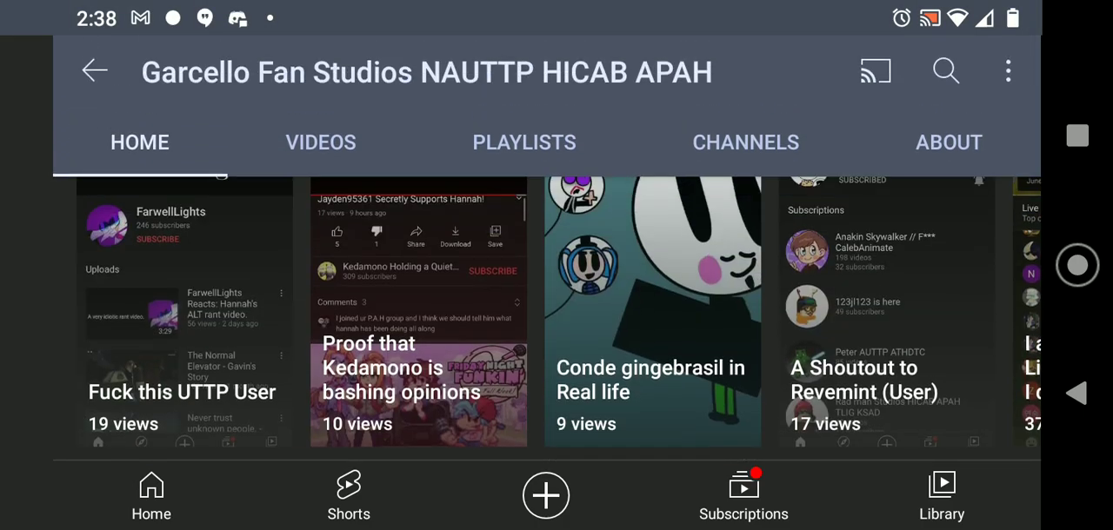
{"action": "scroll", "coordinate": [556, 305], "scroll_direction": "up", "scroll_amount": 2}
{"action": "scroll", "coordinate": [557, 304], "scroll_direction": "up", "scroll_amount": 1}
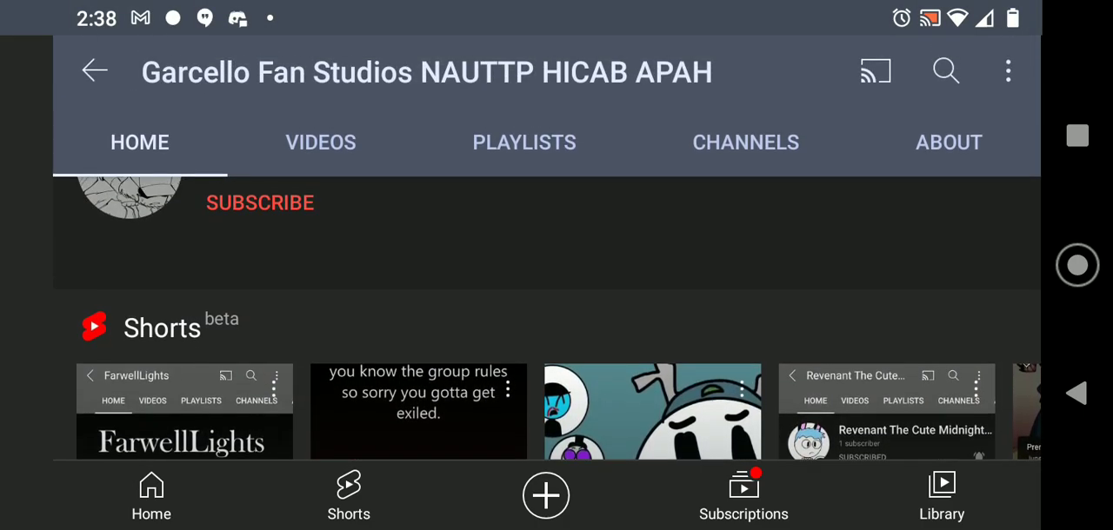
{"action": "key", "text": "Escape"}
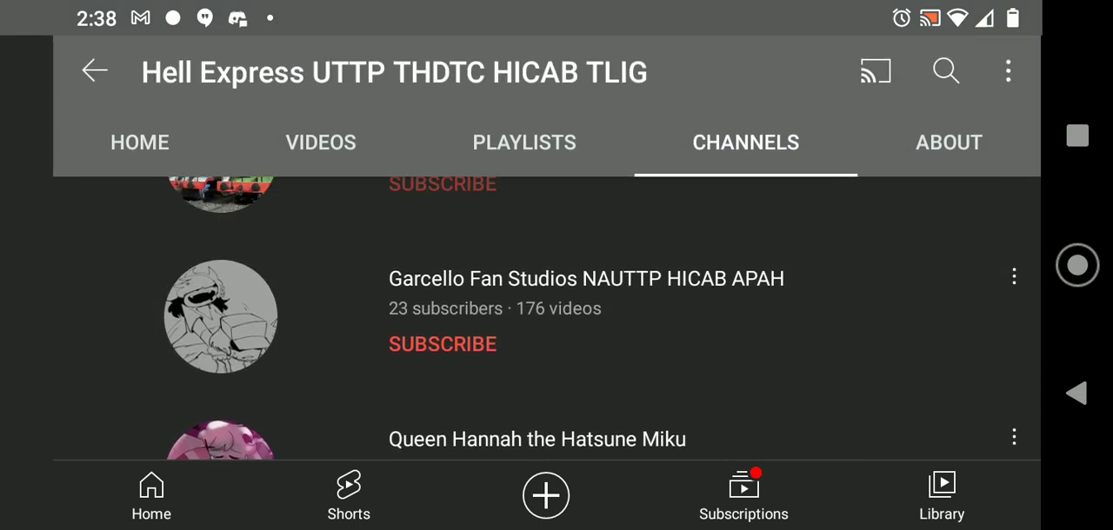
{"action": "scroll", "coordinate": [556, 305], "scroll_direction": "down", "scroll_amount": 5}
{"action": "scroll", "coordinate": [556, 304], "scroll_direction": "up", "scroll_amount": 1}
{"action": "scroll", "coordinate": [557, 305], "scroll_direction": "down", "scroll_amount": 2}
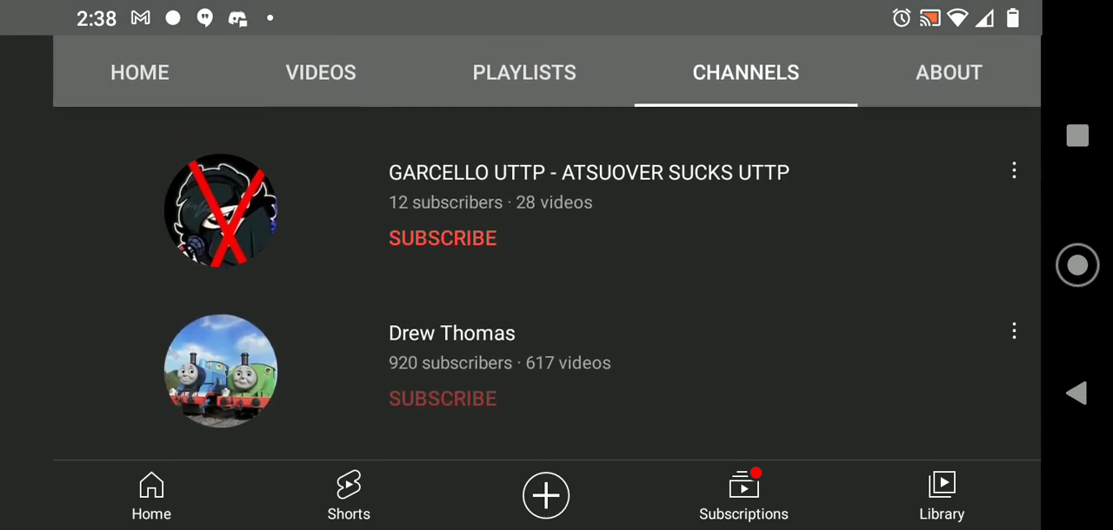
{"action": "scroll", "coordinate": [556, 305], "scroll_direction": "up", "scroll_amount": 1}
{"action": "scroll", "coordinate": [557, 305], "scroll_direction": "down", "scroll_amount": 2}
{"action": "scroll", "coordinate": [556, 305], "scroll_direction": "down", "scroll_amount": 3}
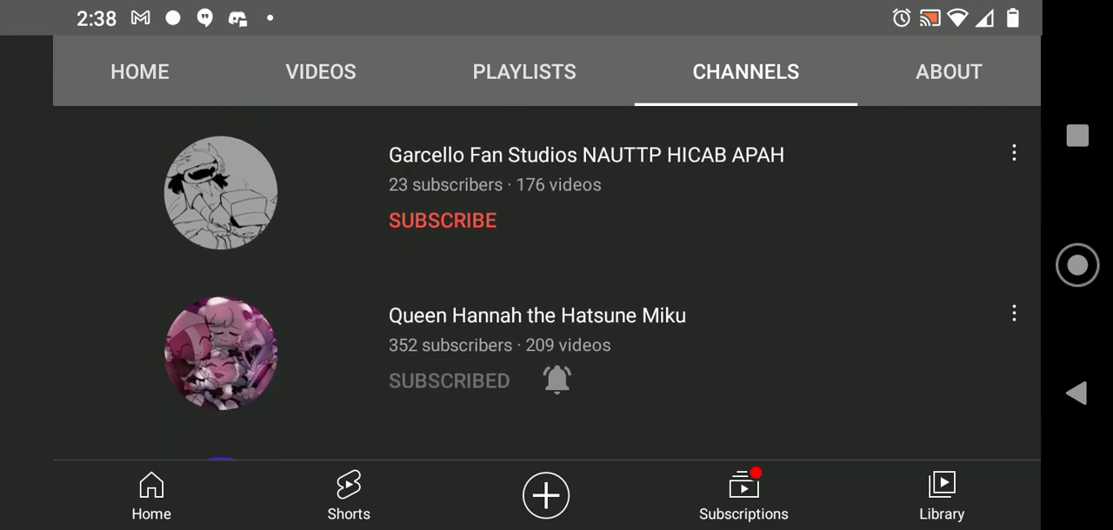
{"action": "scroll", "coordinate": [556, 304], "scroll_direction": "down", "scroll_amount": 2}
{"action": "scroll", "coordinate": [556, 304], "scroll_direction": "down", "scroll_amount": 2}
{"action": "scroll", "coordinate": [556, 304], "scroll_direction": "down", "scroll_amount": 1}
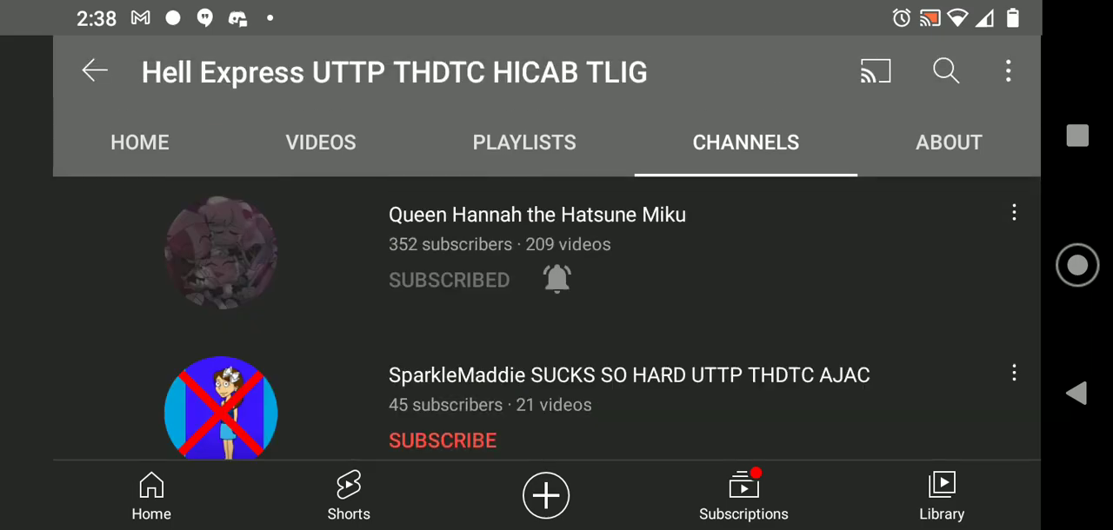
{"action": "scroll", "coordinate": [557, 304], "scroll_direction": "down", "scroll_amount": 3}
{"action": "scroll", "coordinate": [556, 304], "scroll_direction": "down", "scroll_amount": 3}
- Return to the Hell Express home section and back out to the search results
{"action": "left_click", "coordinate": [139, 142]}
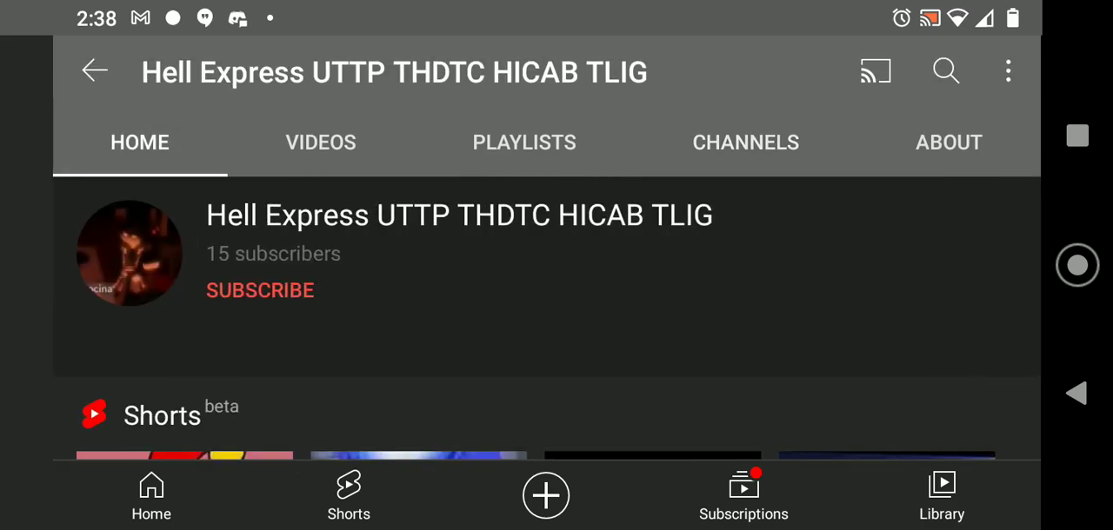
{"action": "scroll", "coordinate": [556, 304], "scroll_direction": "down", "scroll_amount": 1}
{"action": "scroll", "coordinate": [557, 304], "scroll_direction": "up", "scroll_amount": 1}
{"action": "left_click", "coordinate": [94, 71]}
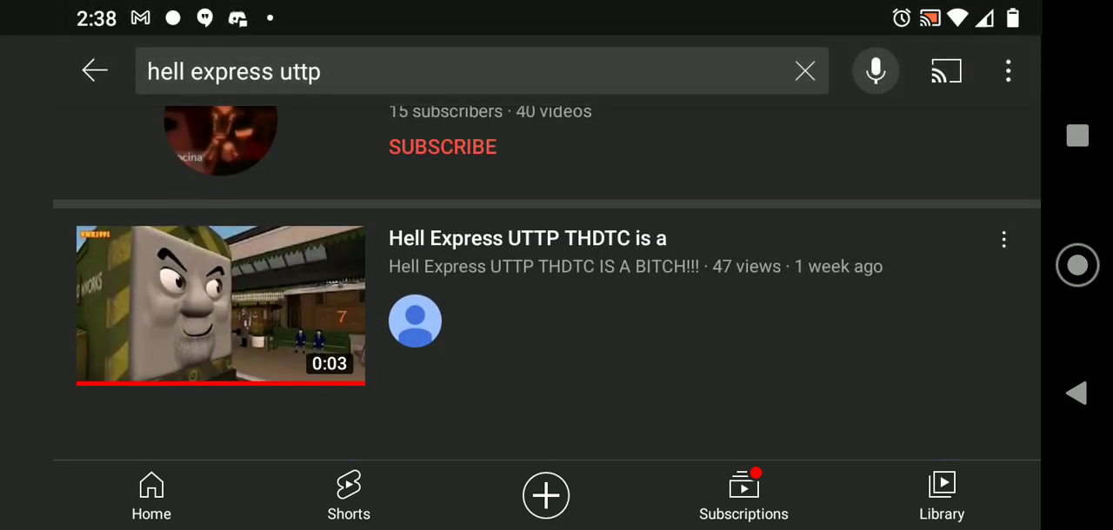
{"action": "scroll", "coordinate": [557, 304], "scroll_direction": "up", "scroll_amount": 1}
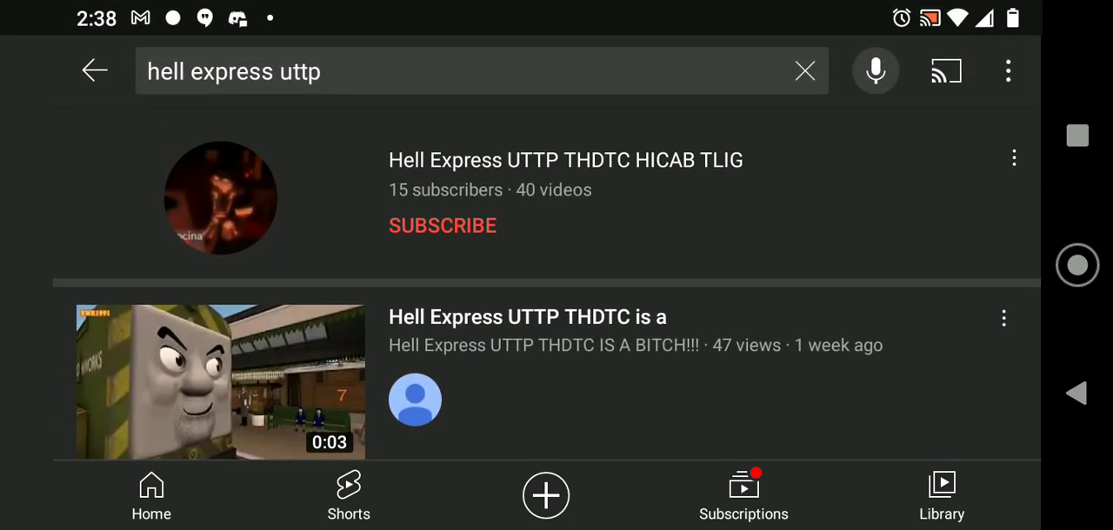
- Go back through the 'video steal a tron 9000' results to the notifications list
{"action": "left_click", "coordinate": [94, 71]}
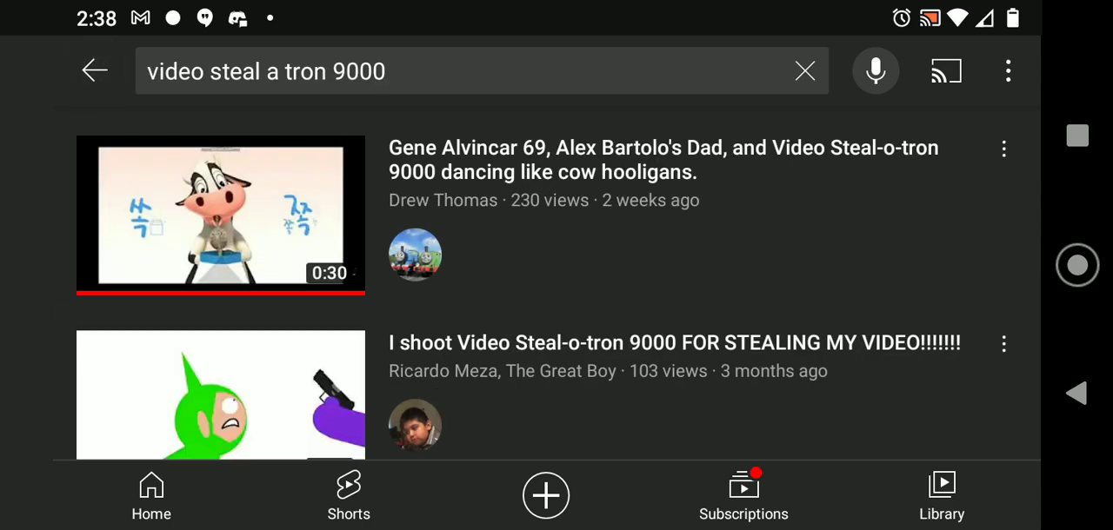
{"action": "scroll", "coordinate": [557, 304], "scroll_direction": "down", "scroll_amount": 3}
{"action": "scroll", "coordinate": [557, 305], "scroll_direction": "down", "scroll_amount": 3}
{"action": "scroll", "coordinate": [557, 304], "scroll_direction": "down", "scroll_amount": 3}
{"action": "scroll", "coordinate": [556, 305], "scroll_direction": "down", "scroll_amount": 3}
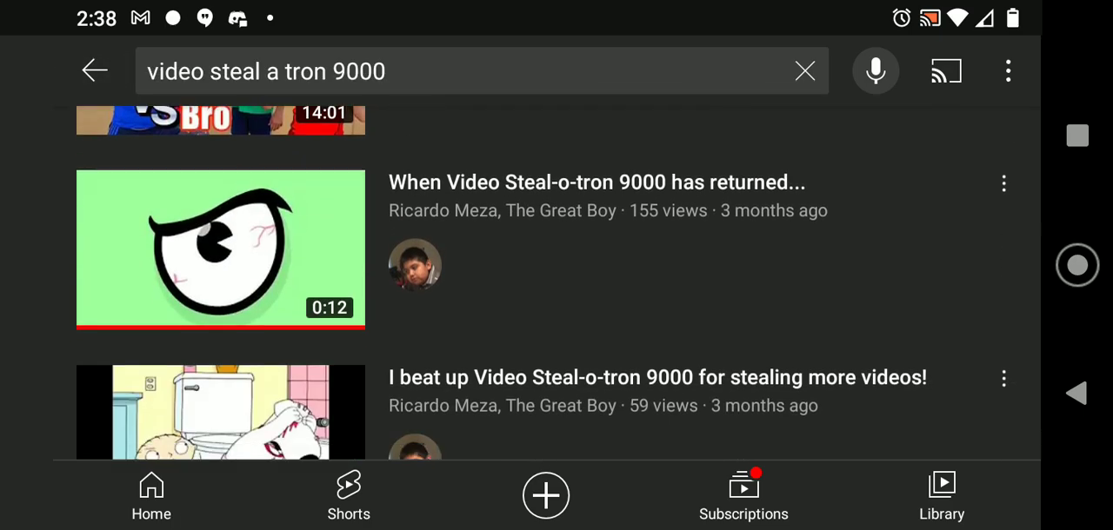
{"action": "scroll", "coordinate": [557, 305], "scroll_direction": "up", "scroll_amount": 2}
{"action": "scroll", "coordinate": [557, 304], "scroll_direction": "down", "scroll_amount": 4}
{"action": "scroll", "coordinate": [557, 304], "scroll_direction": "down", "scroll_amount": 3}
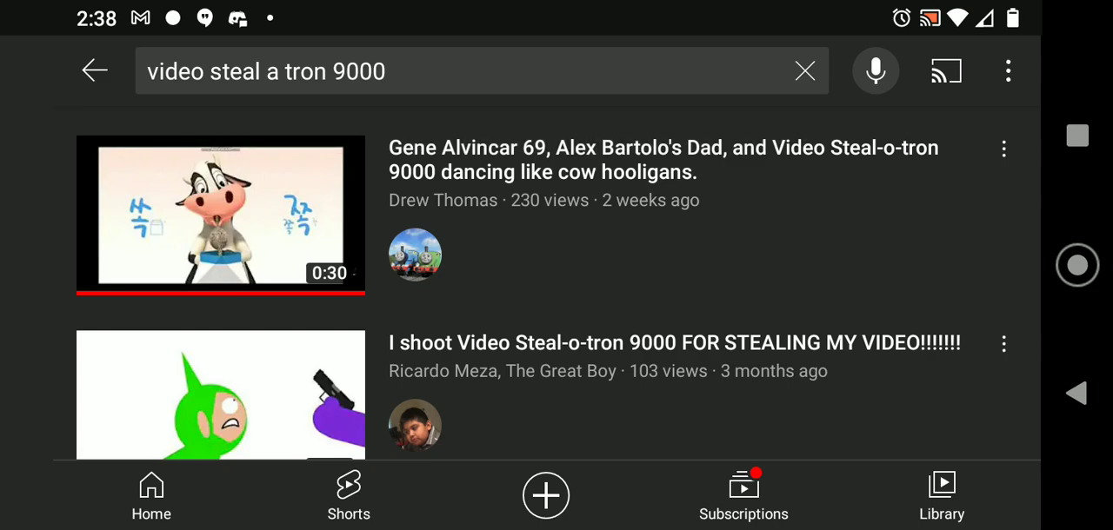
{"action": "key", "text": "Escape"}
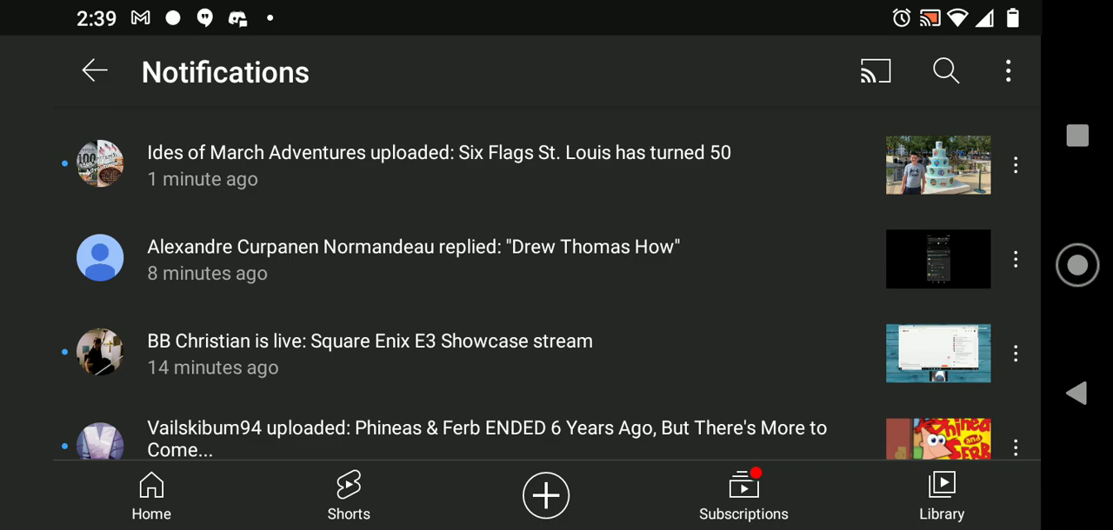
{"action": "scroll", "coordinate": [522, 352], "scroll_direction": "down", "scroll_amount": 2}
{"action": "scroll", "coordinate": [522, 261], "scroll_direction": "up", "scroll_amount": 2}
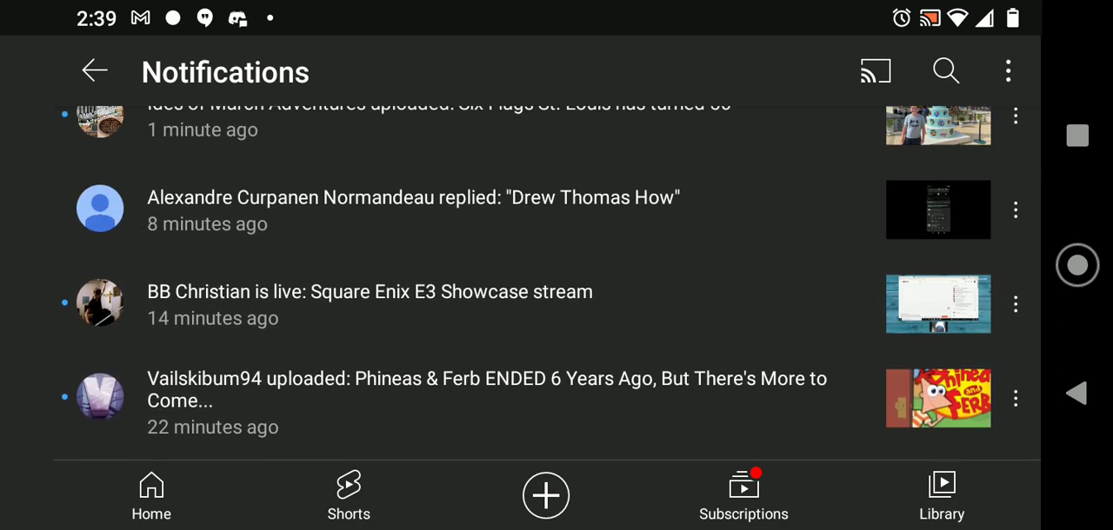
- Reach Your videos via the Library and show options for the I heartspam upload
{"action": "left_click", "coordinate": [942, 495]}
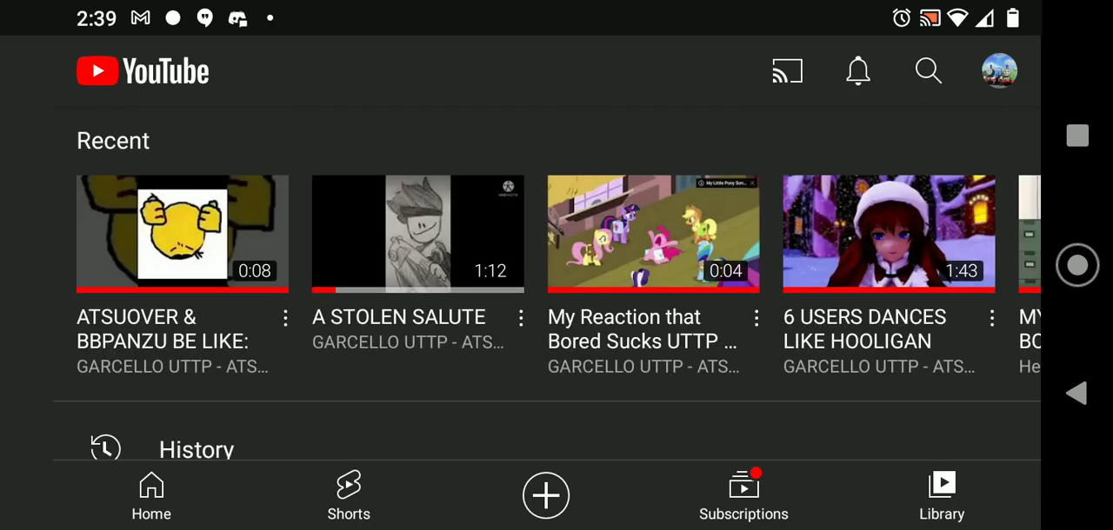
{"action": "scroll", "coordinate": [521, 304], "scroll_direction": "down", "scroll_amount": 4}
{"action": "left_click", "coordinate": [220, 304]}
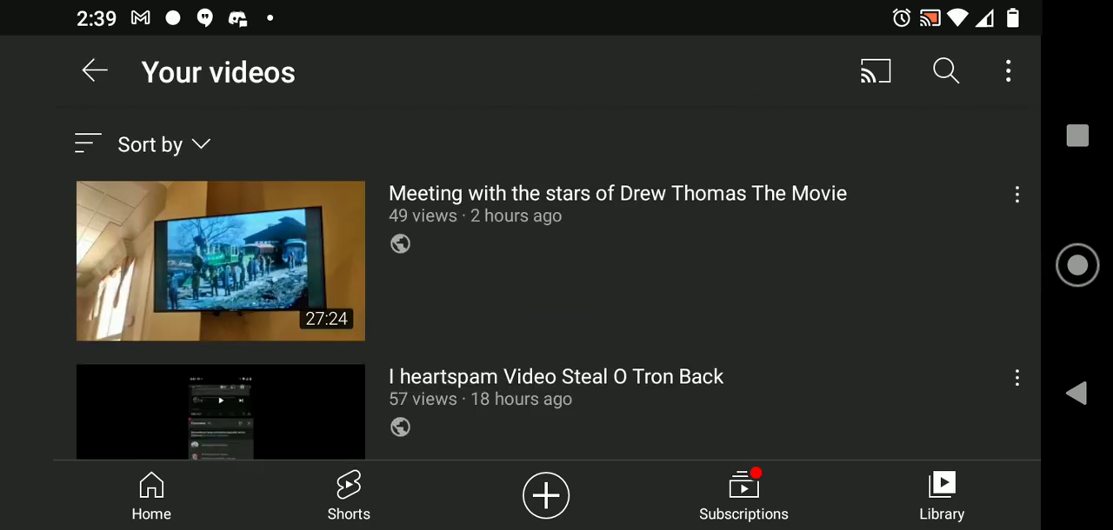
{"action": "scroll", "coordinate": [522, 304], "scroll_direction": "down", "scroll_amount": 4}
{"action": "scroll", "coordinate": [522, 305], "scroll_direction": "down", "scroll_amount": 3}
{"action": "scroll", "coordinate": [521, 304], "scroll_direction": "down", "scroll_amount": 3}
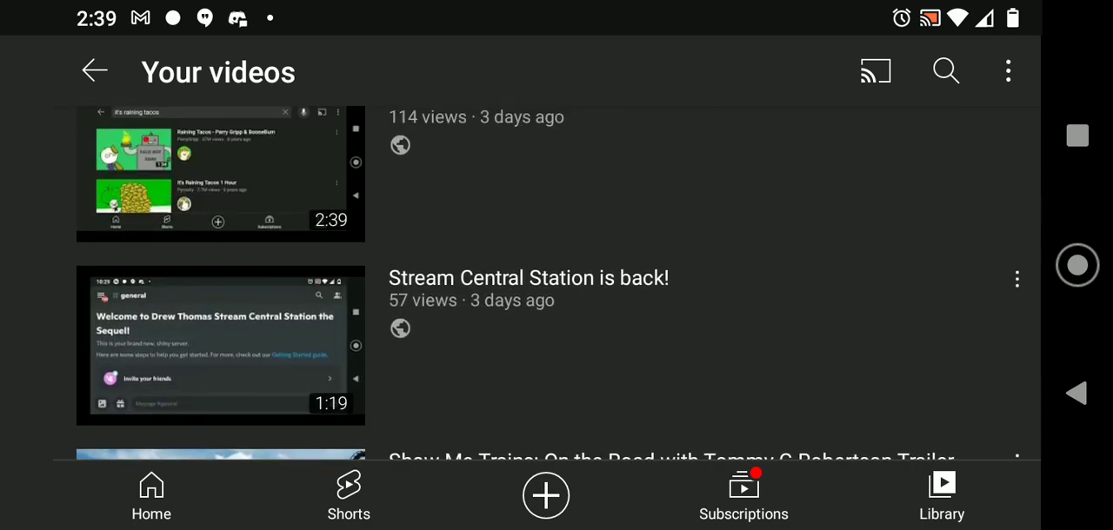
{"action": "scroll", "coordinate": [522, 305], "scroll_direction": "up", "scroll_amount": 1}
{"action": "scroll", "coordinate": [521, 304], "scroll_direction": "down", "scroll_amount": 1}
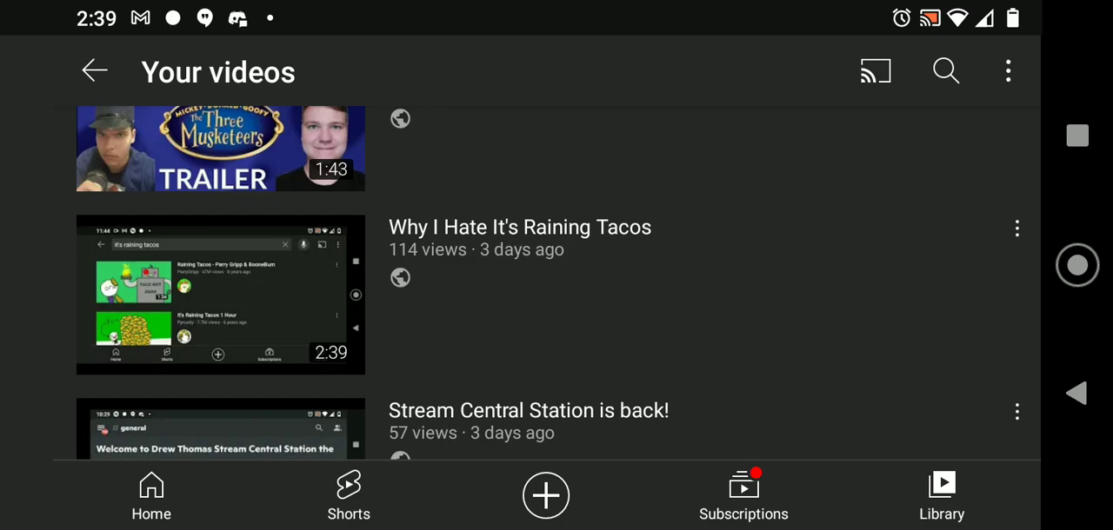
{"action": "scroll", "coordinate": [522, 304], "scroll_direction": "up", "scroll_amount": 5}
{"action": "scroll", "coordinate": [522, 305], "scroll_direction": "down", "scroll_amount": 3}
{"action": "scroll", "coordinate": [522, 305], "scroll_direction": "down", "scroll_amount": 1}
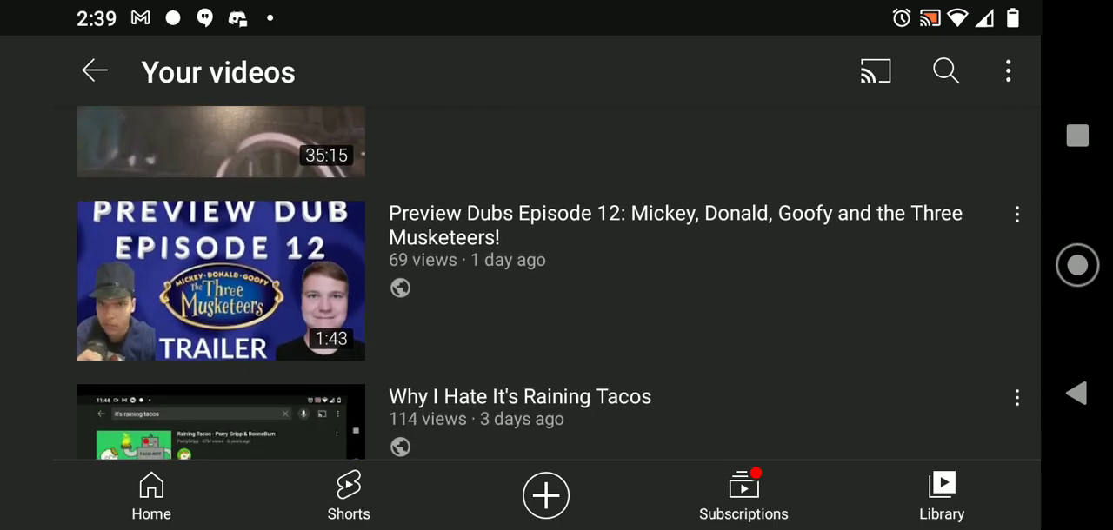
{"action": "scroll", "coordinate": [522, 304], "scroll_direction": "up", "scroll_amount": 1}
{"action": "scroll", "coordinate": [522, 304], "scroll_direction": "down", "scroll_amount": 3}
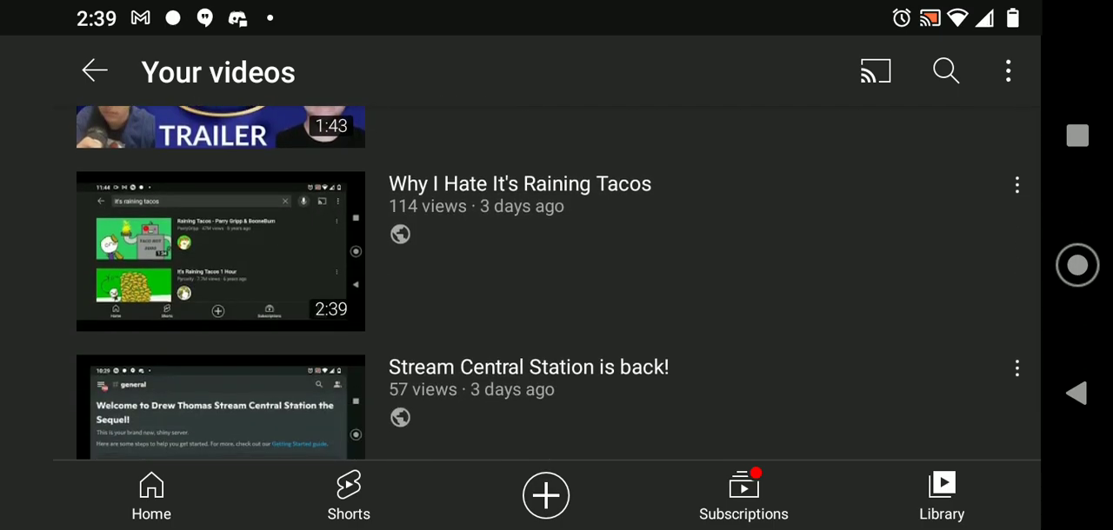
{"action": "scroll", "coordinate": [522, 305], "scroll_direction": "down", "scroll_amount": 3}
{"action": "scroll", "coordinate": [522, 304], "scroll_direction": "up", "scroll_amount": 6}
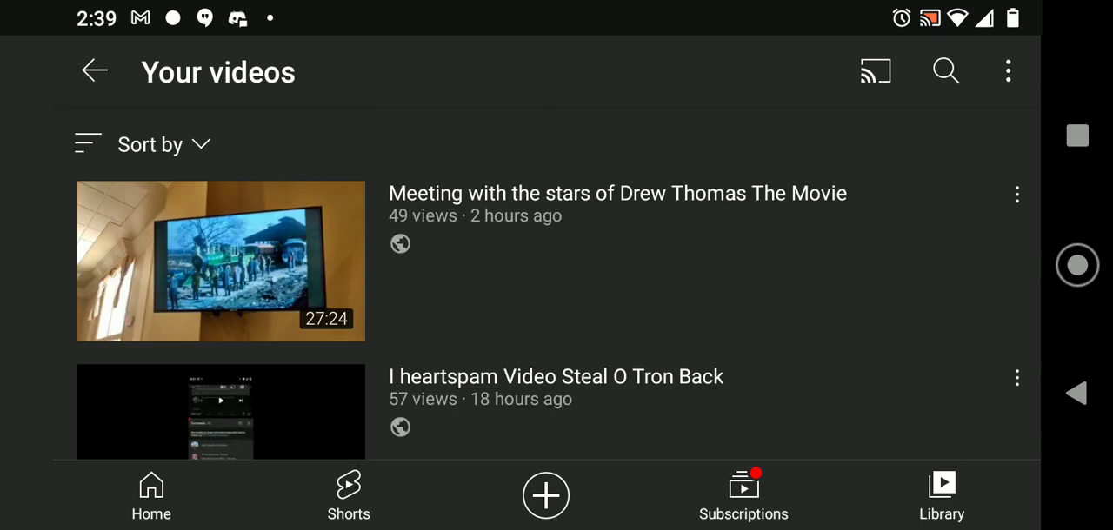
{"action": "scroll", "coordinate": [521, 304], "scroll_direction": "down", "scroll_amount": 1}
{"action": "scroll", "coordinate": [522, 304], "scroll_direction": "down", "scroll_amount": 1}
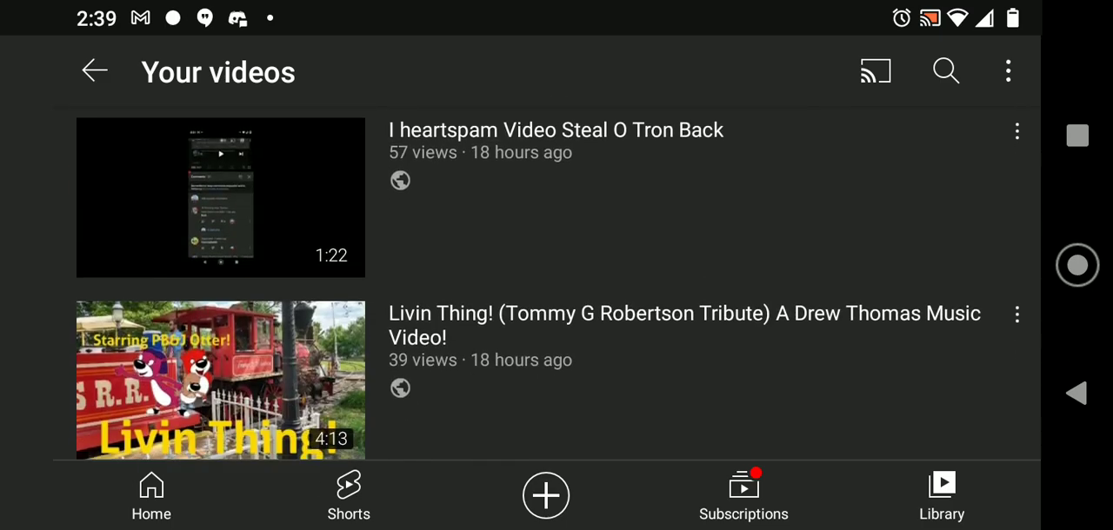
{"action": "scroll", "coordinate": [522, 304], "scroll_direction": "up", "scroll_amount": 3}
{"action": "scroll", "coordinate": [522, 305], "scroll_direction": "down", "scroll_amount": 1}
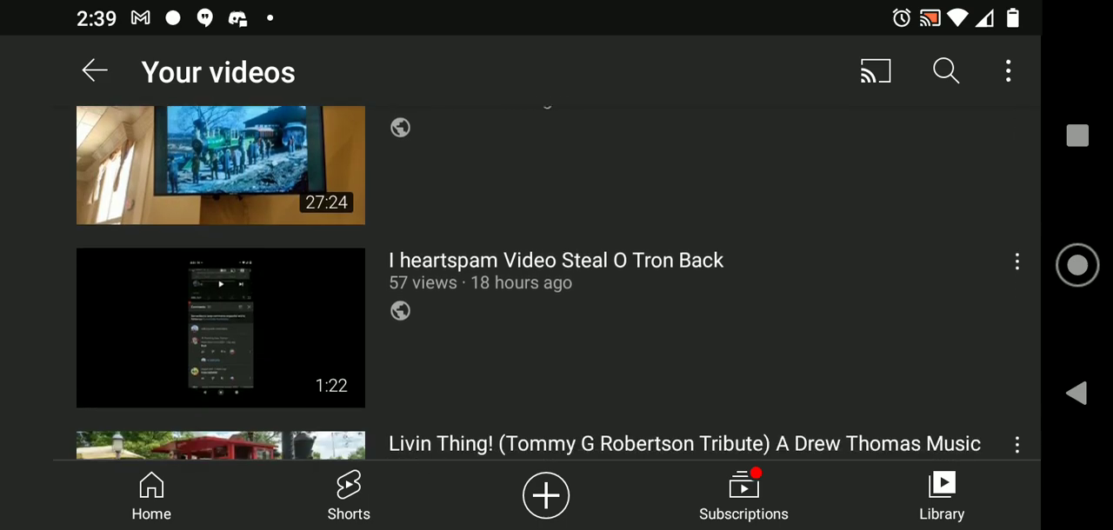
{"action": "scroll", "coordinate": [522, 305], "scroll_direction": "down", "scroll_amount": 1}
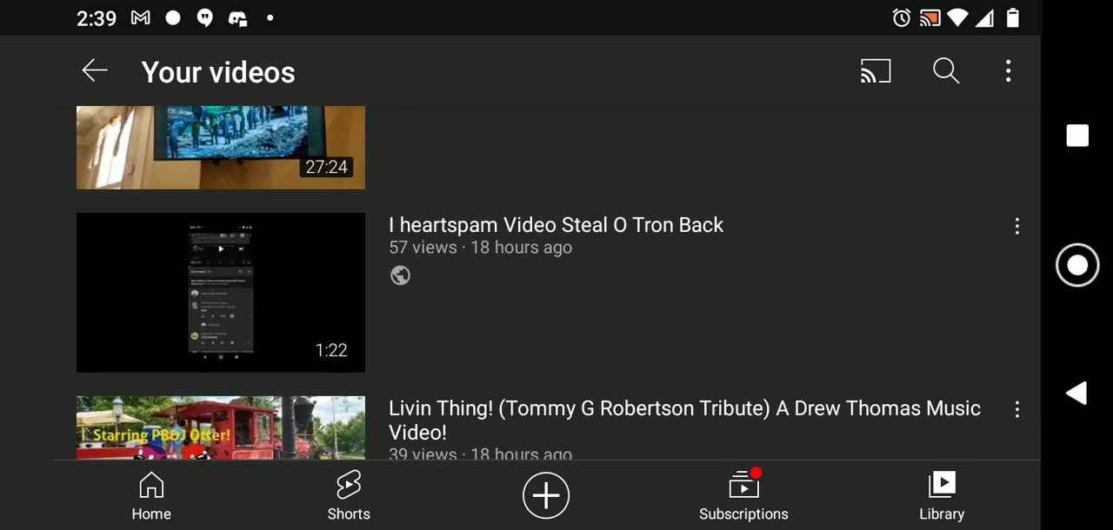
{"action": "left_click", "coordinate": [1017, 226]}
- Delete the 'I heartspam Video Steal O Tron Back' upload and confirm it is gone
{"action": "left_click", "coordinate": [861, 391]}
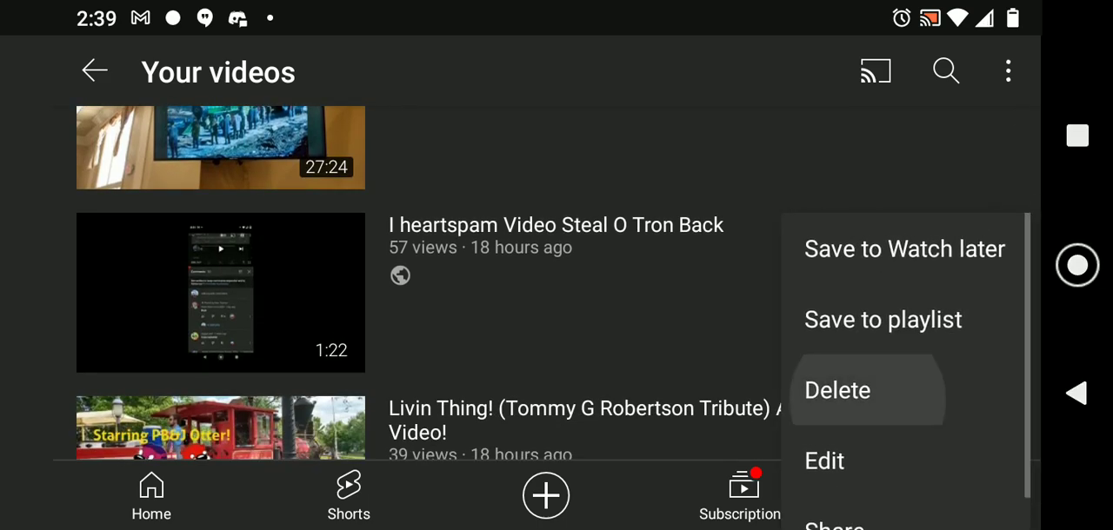
{"action": "left_click", "coordinate": [597, 322]}
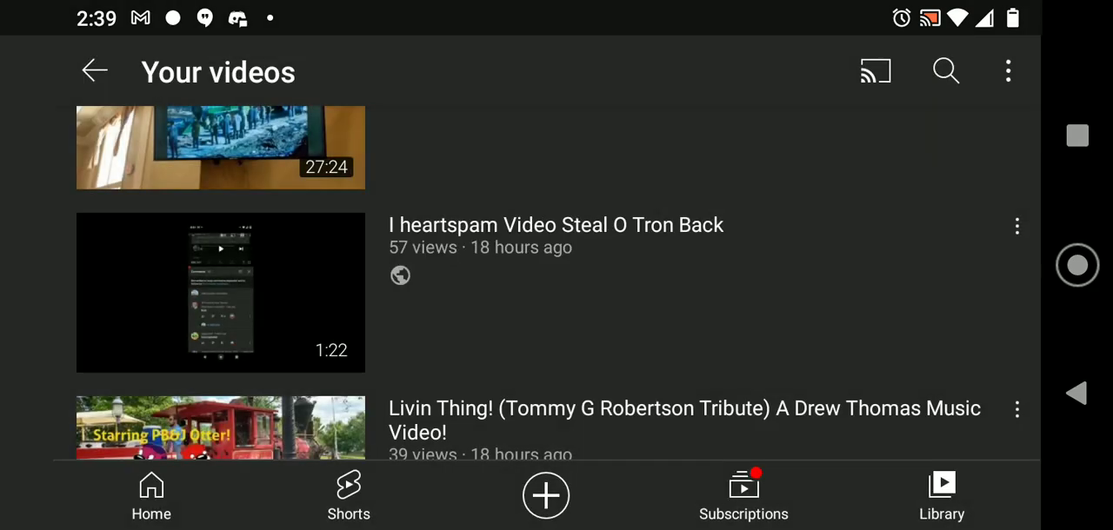
{"action": "scroll", "coordinate": [522, 287], "scroll_direction": "up", "scroll_amount": 2}
{"action": "left_click", "coordinate": [547, 213]}
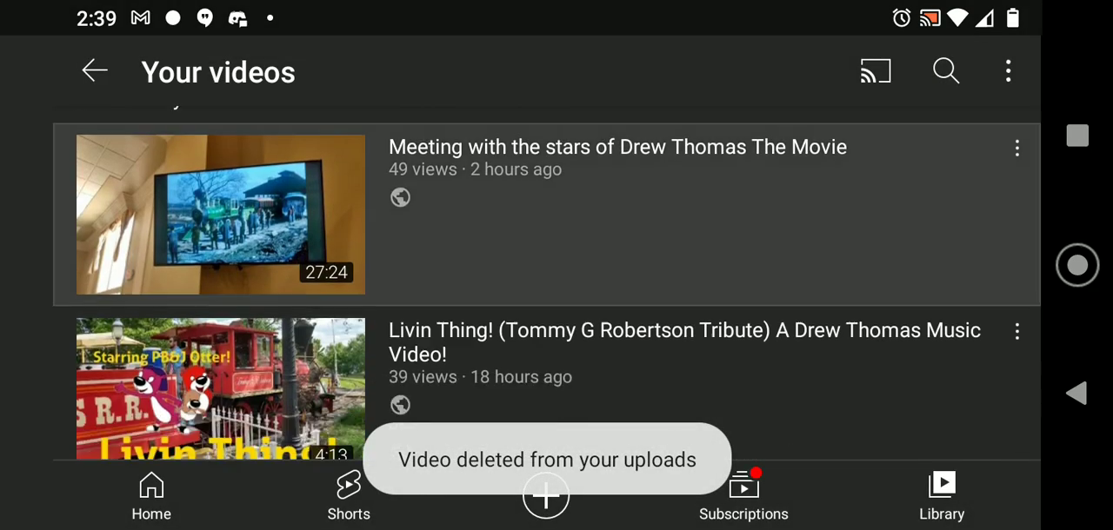
{"action": "scroll", "coordinate": [522, 287], "scroll_direction": "down", "scroll_amount": 1}
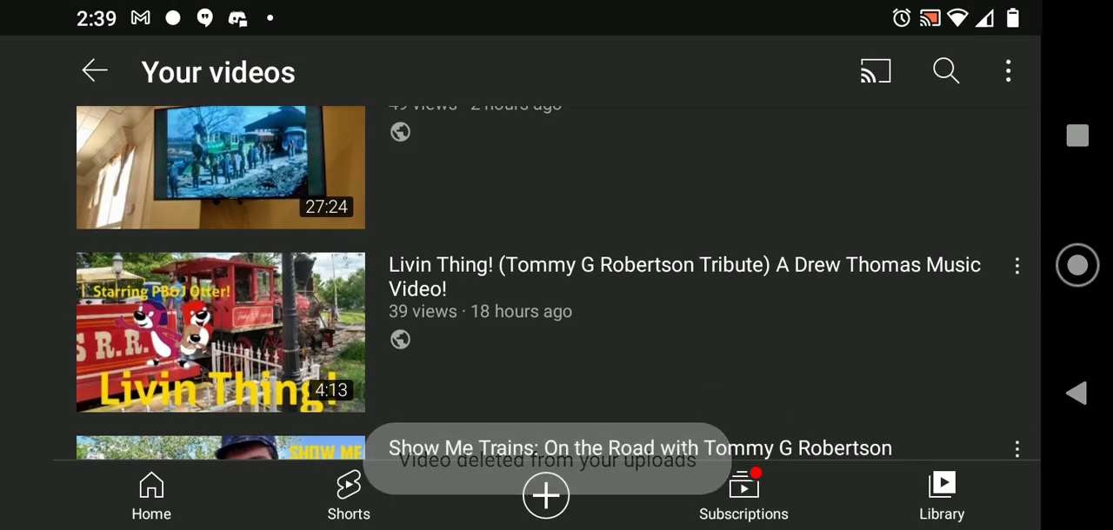
{"action": "scroll", "coordinate": [521, 287], "scroll_direction": "down", "scroll_amount": 2}
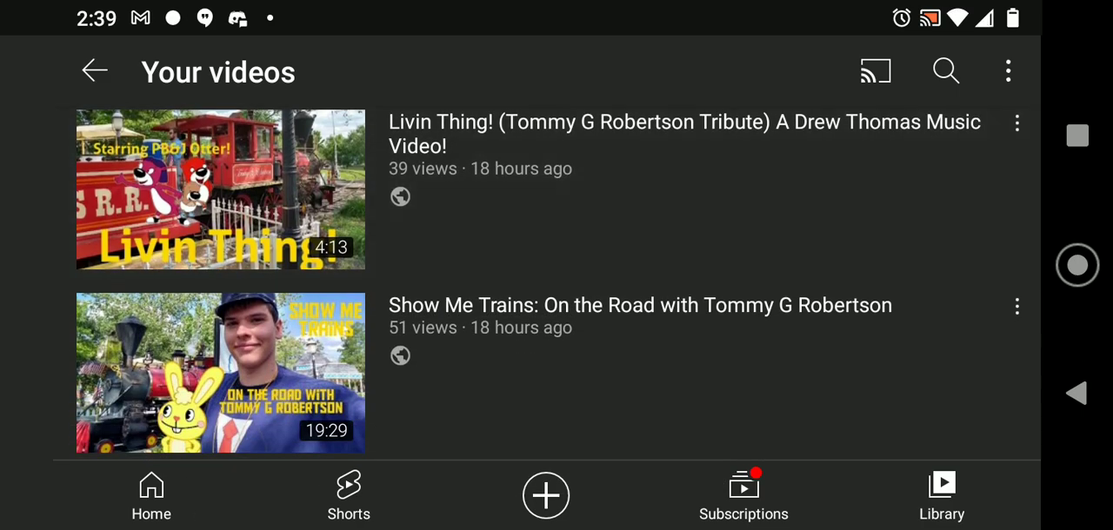
{"action": "scroll", "coordinate": [521, 287], "scroll_direction": "down", "scroll_amount": 1}
{"action": "scroll", "coordinate": [522, 287], "scroll_direction": "down", "scroll_amount": 3}
{"action": "scroll", "coordinate": [521, 287], "scroll_direction": "down", "scroll_amount": 2}
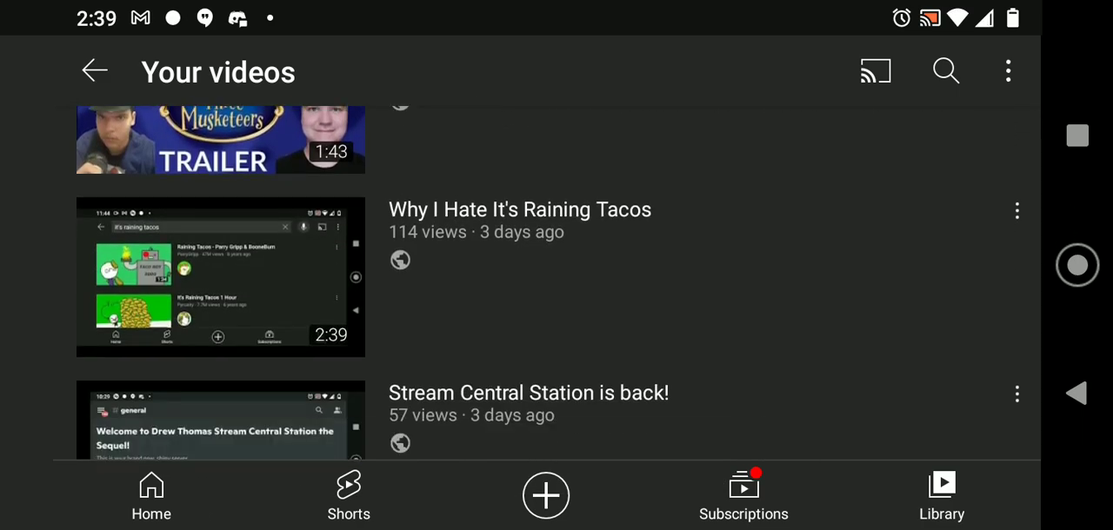
{"action": "scroll", "coordinate": [522, 287], "scroll_direction": "down", "scroll_amount": 1}
{"action": "scroll", "coordinate": [522, 287], "scroll_direction": "down", "scroll_amount": 1}
{"action": "scroll", "coordinate": [521, 287], "scroll_direction": "up", "scroll_amount": 3}
{"action": "scroll", "coordinate": [521, 287], "scroll_direction": "up", "scroll_amount": 3}
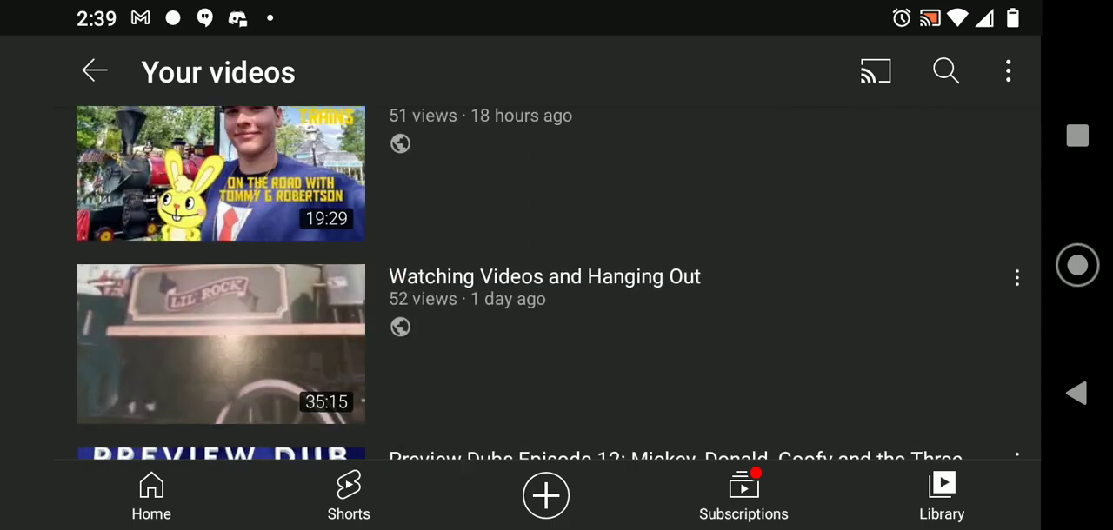
{"action": "scroll", "coordinate": [522, 287], "scroll_direction": "up", "scroll_amount": 2}
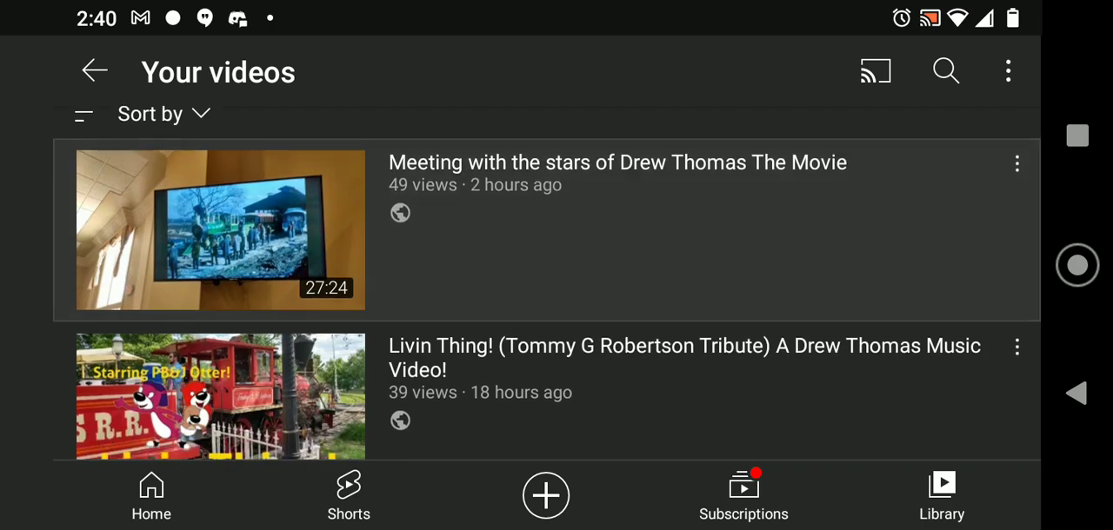
{"action": "scroll", "coordinate": [557, 287], "scroll_direction": "down", "scroll_amount": 2}
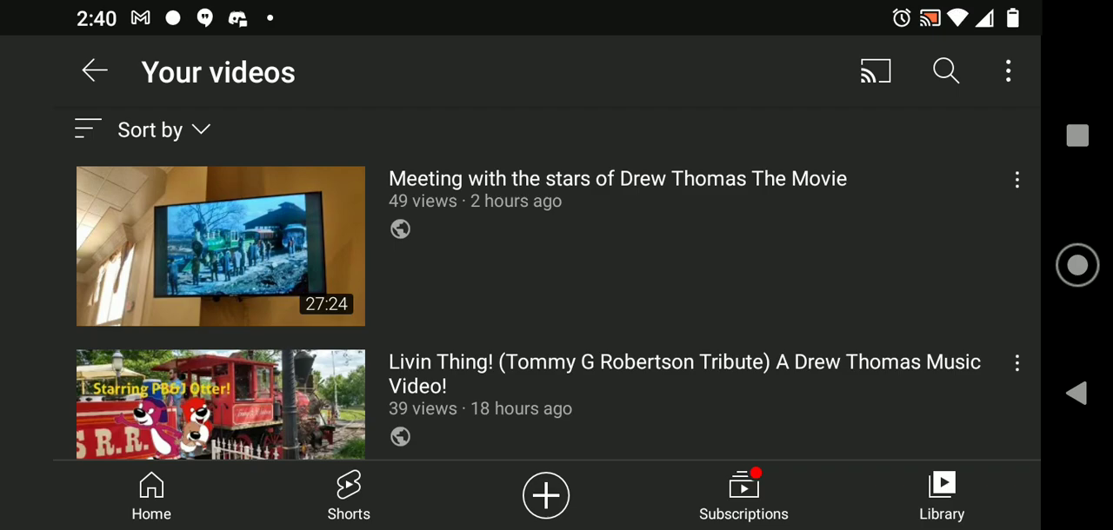
- Pull down the Android notification shade over the Your videos list
{"action": "left_click_drag", "start_coordinate": [556, 9], "coordinate": [556, 348]}
{"action": "scroll", "coordinate": [548, 347], "scroll_direction": "down", "scroll_amount": 3}
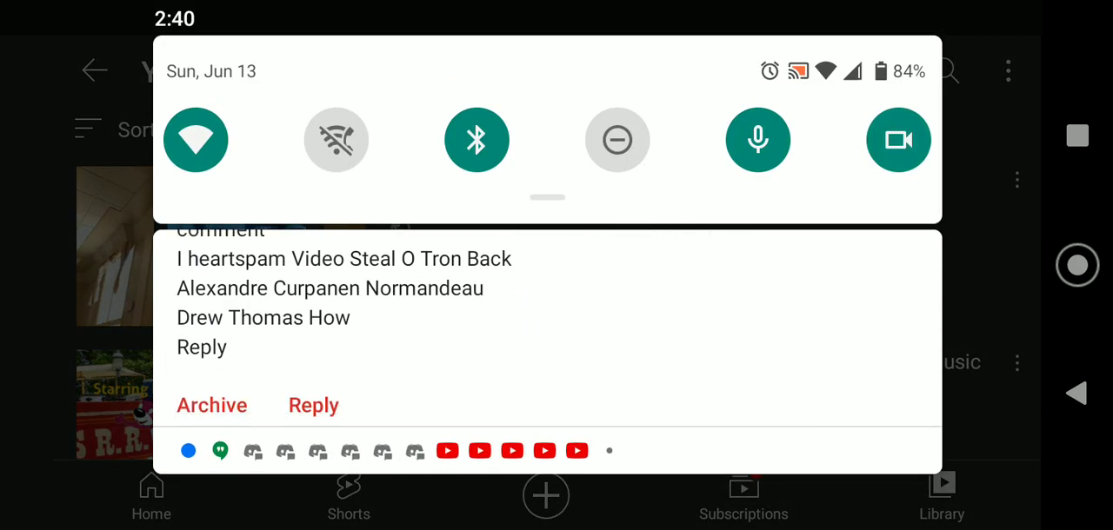